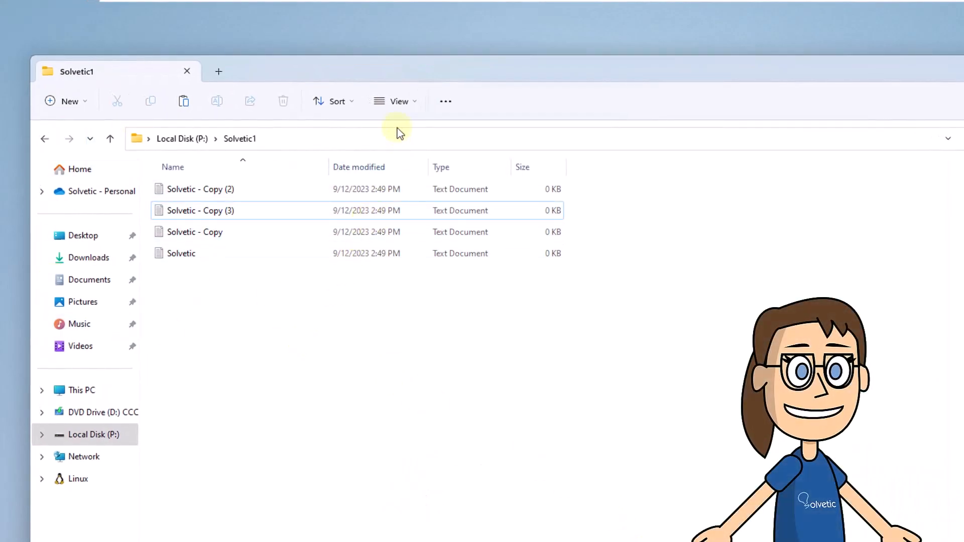
Show the Solvetic1 folder's files in Details view and sort them by Name
left_click(405, 101)
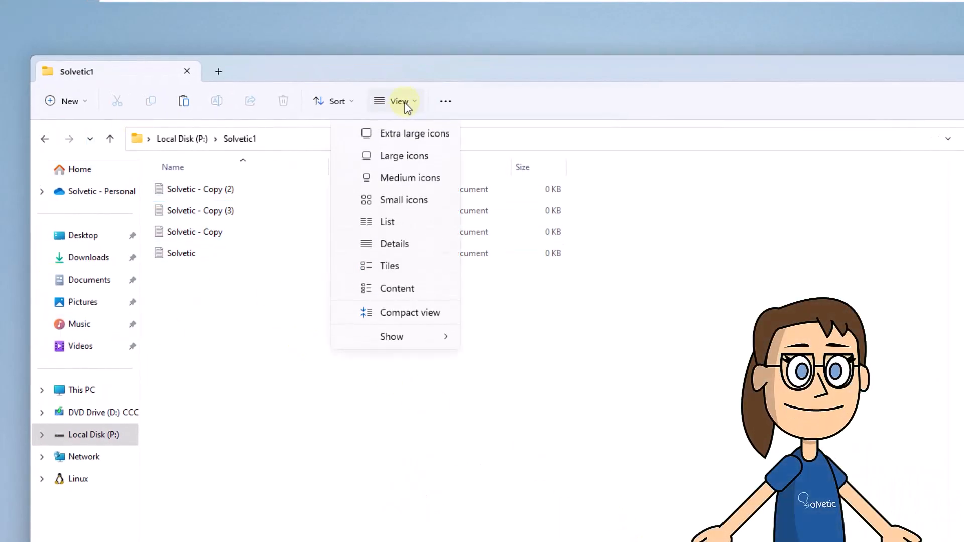
left_click(423, 245)
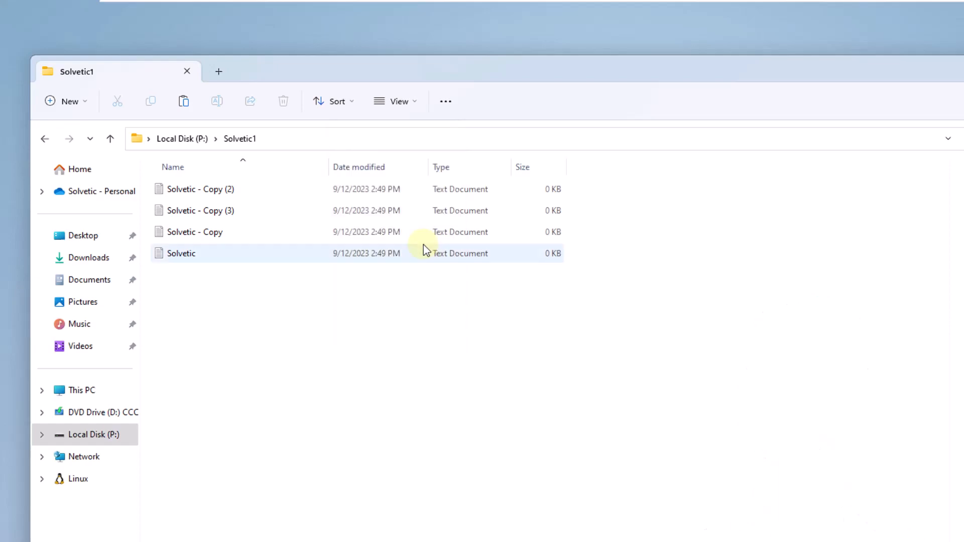
left_click(351, 104)
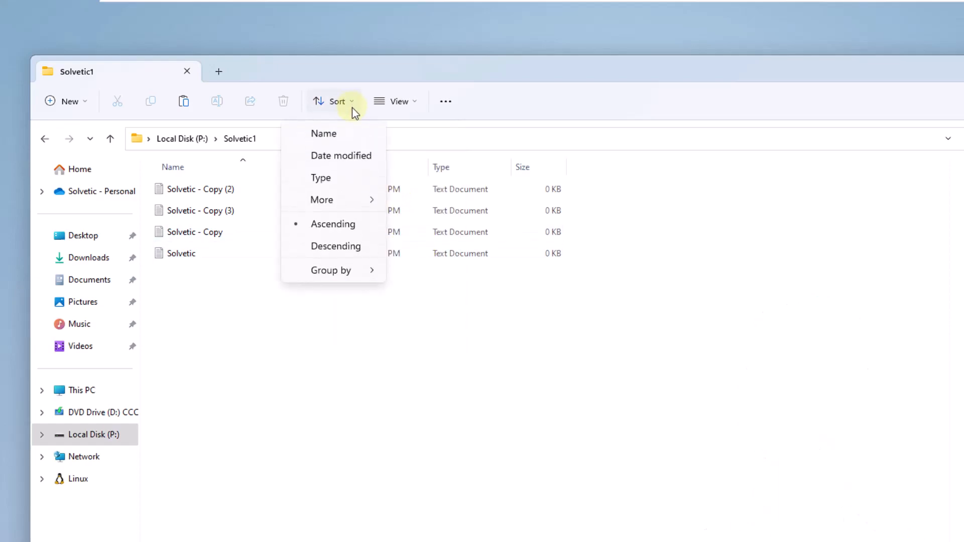
left_click(345, 137)
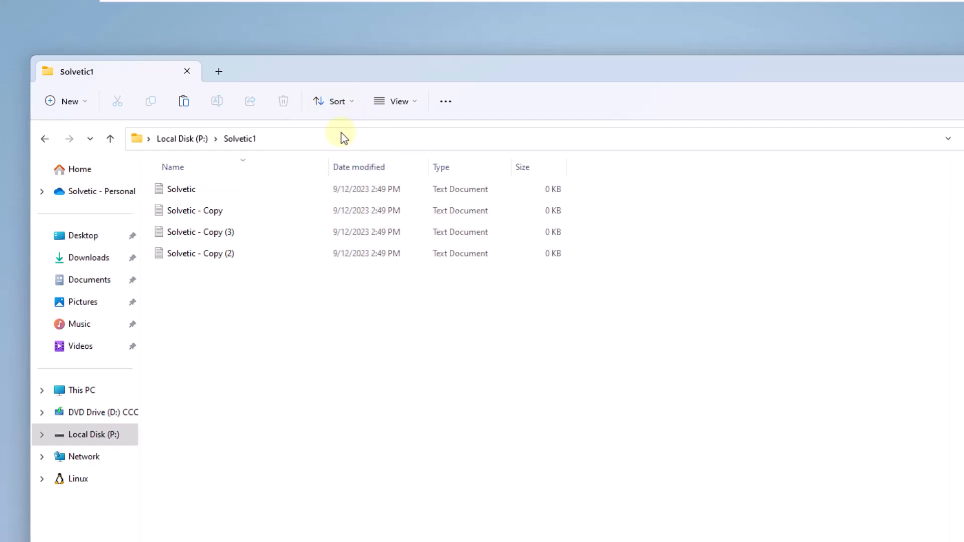
Delete the three Solvetic - Copy text files together, keeping the original Solvetic file, and minimize the folder window
left_click(261, 220)
key("shift+Down")
key("shift+Down")
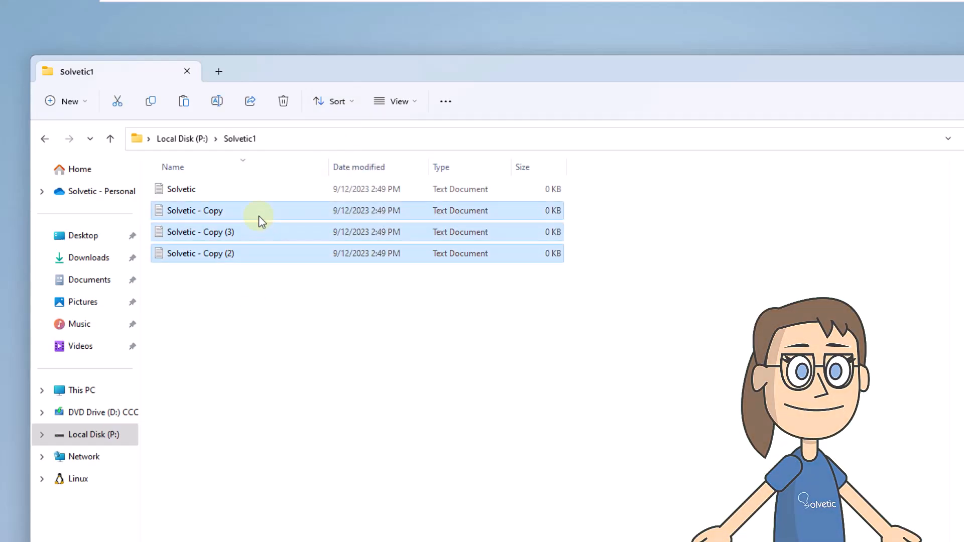
left_click(283, 103)
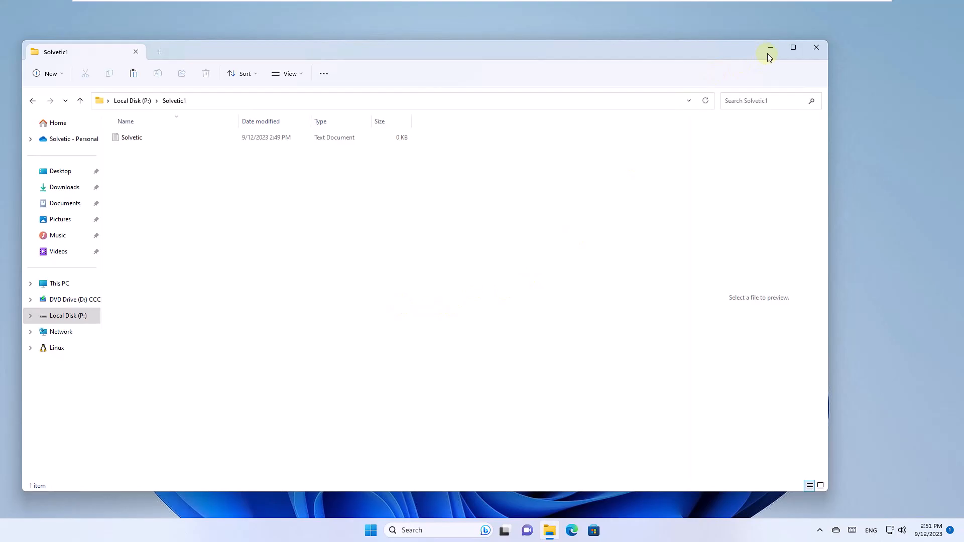
left_click(771, 49)
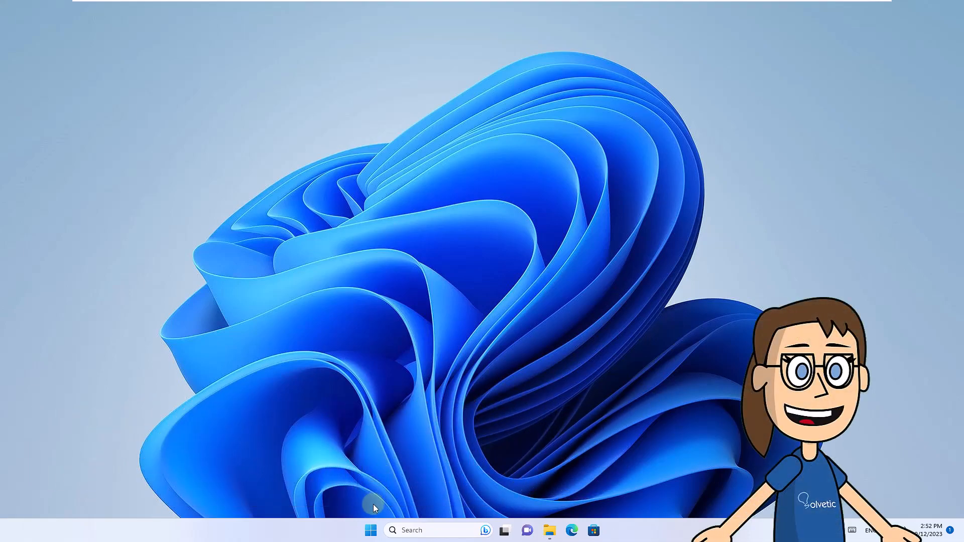
Open Terminal as administrator and run cd P:\Solvetic1
right_click(371, 530)
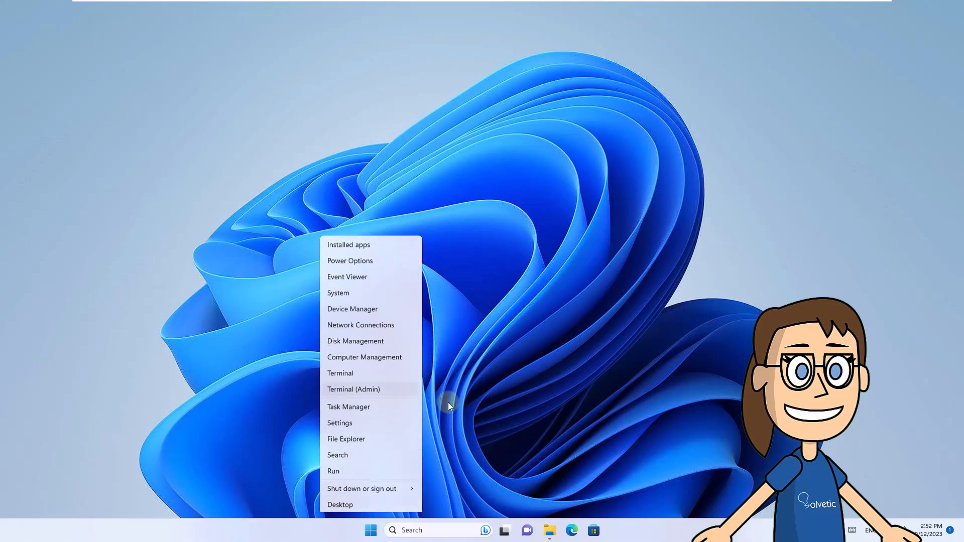
left_click(374, 390)
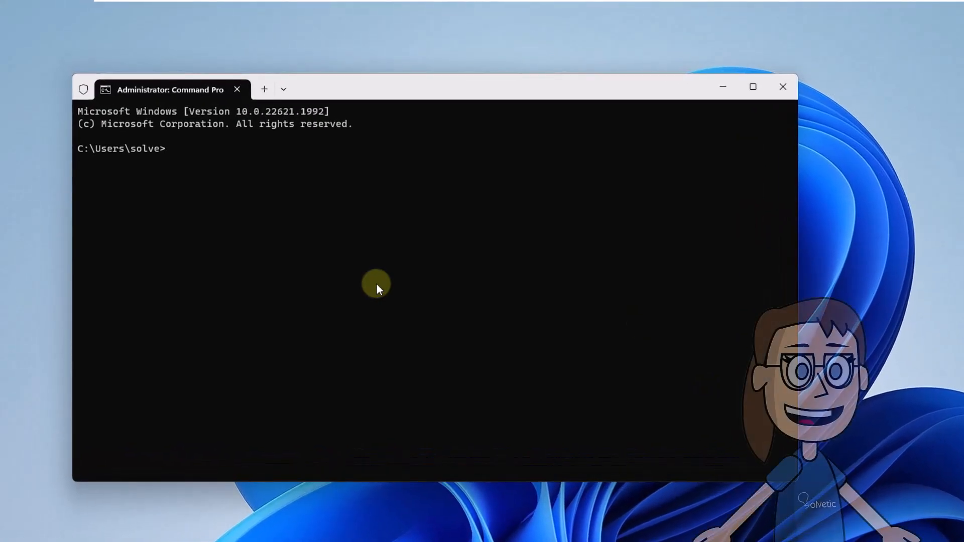
type("cd P:\\Solvetic1")
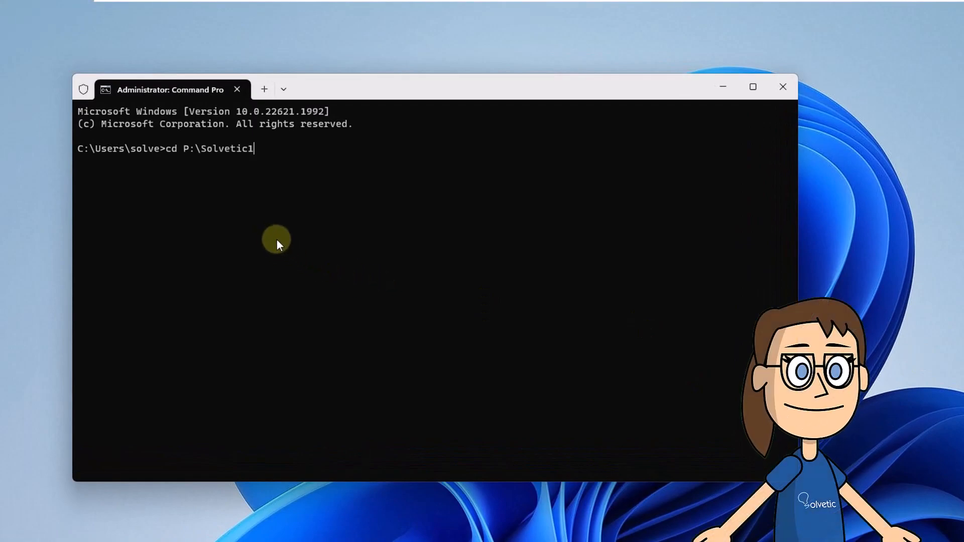
key("Return")
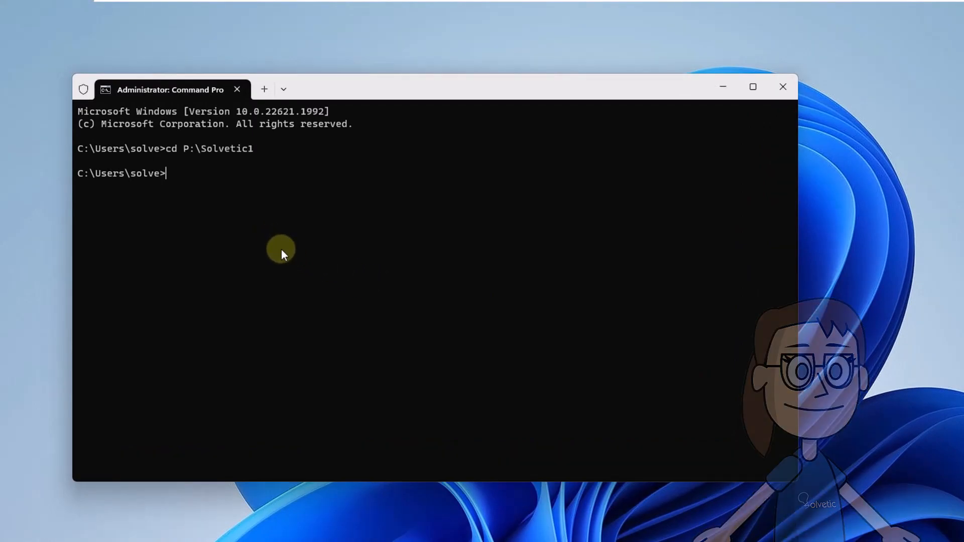
Run the command del * - Copy.txt and answer Y to the deletion confirmation
type("del ")
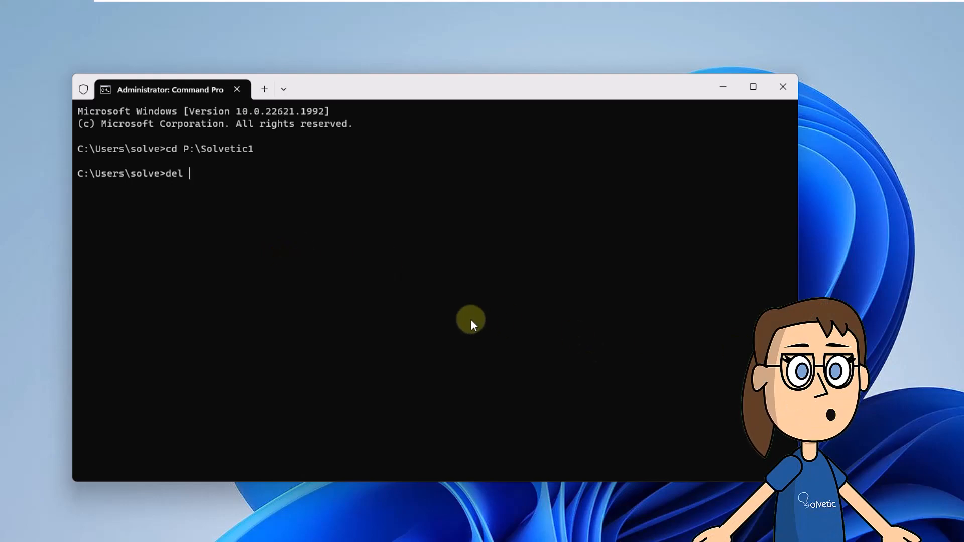
type("* - Copy.tx")
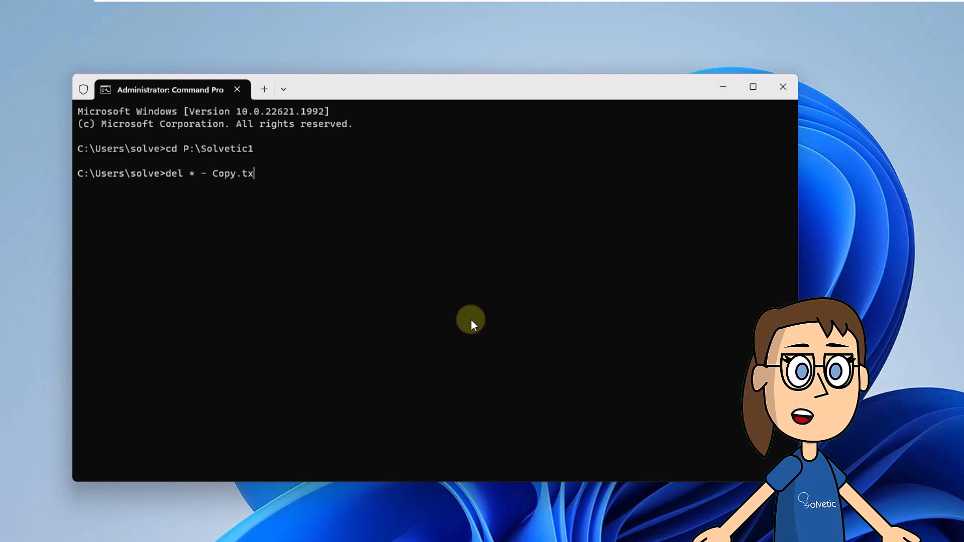
type("t")
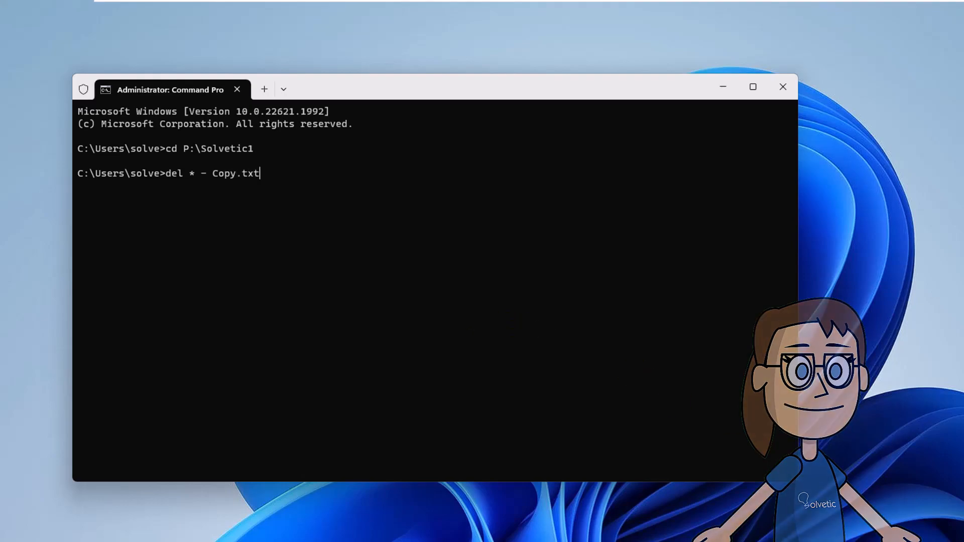
key("Return")
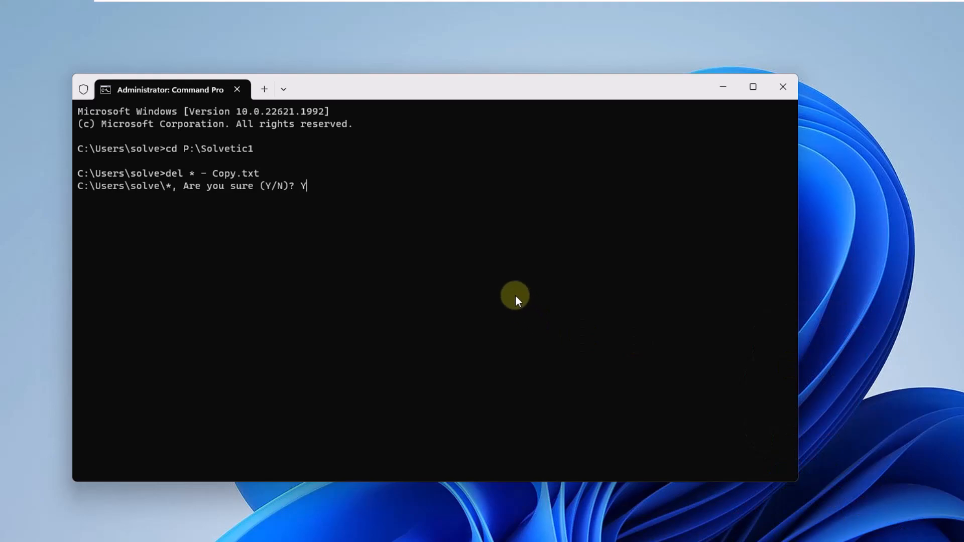
type("Y")
key("Return")
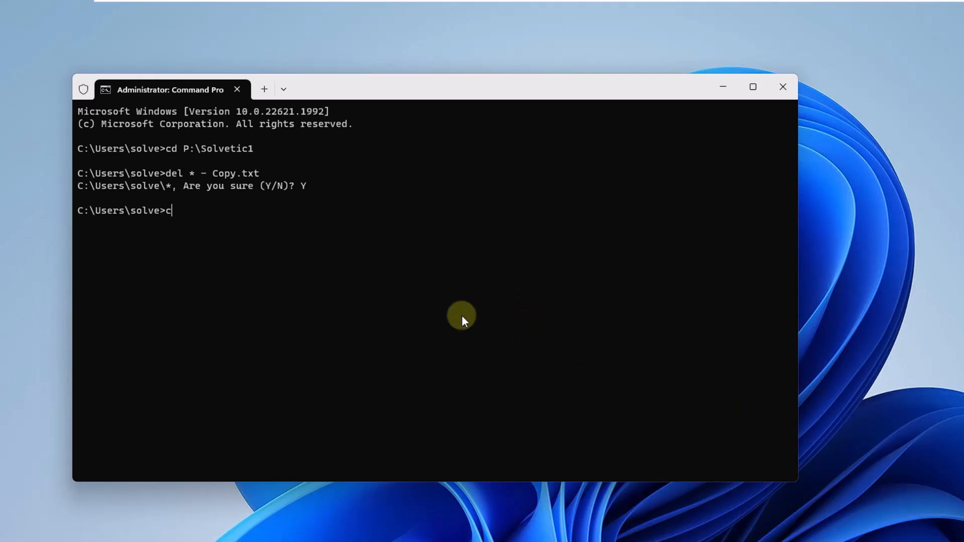
Clear the console with cls, then minimize the terminal and the Solvetic1 folder window
type("cls")
key("Return")
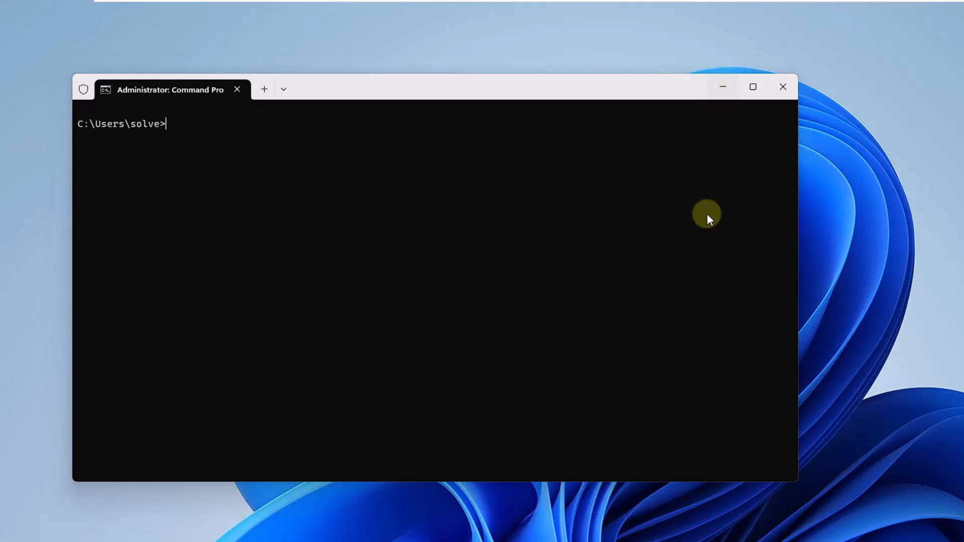
left_click(724, 87)
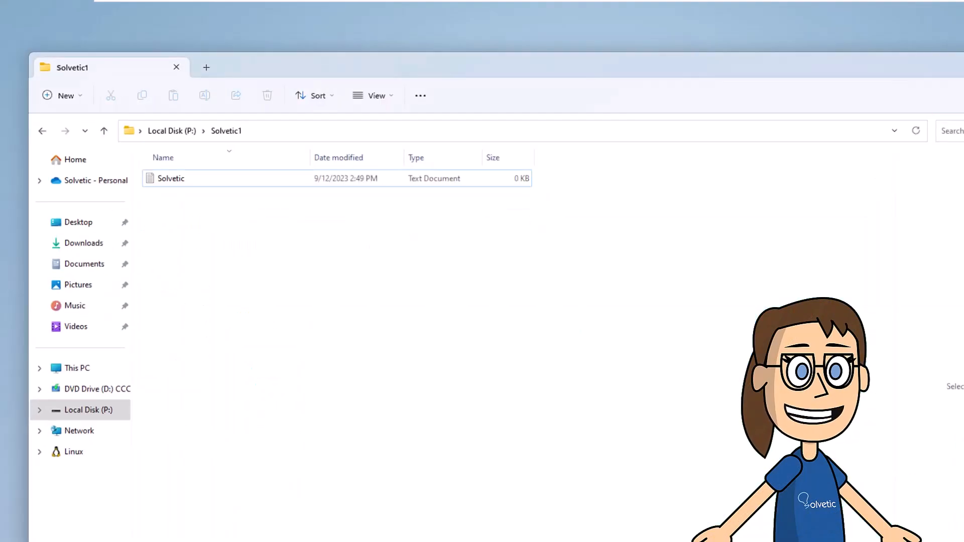
left_click(776, 49)
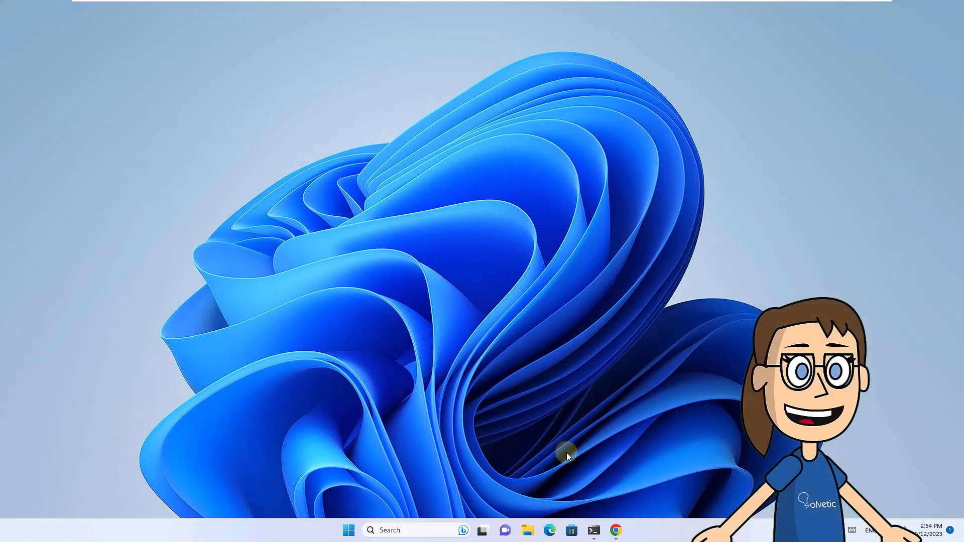
Switch to Chrome, download SearchMyFiles for x64 from the NirSoft page, and minimize the browser
left_click(617, 528)
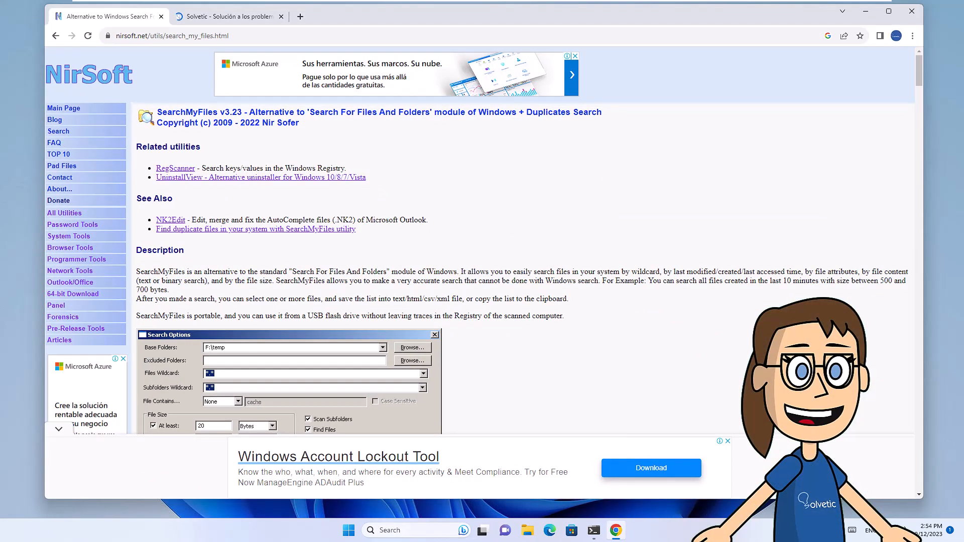
scroll(491, 304, "down", 4)
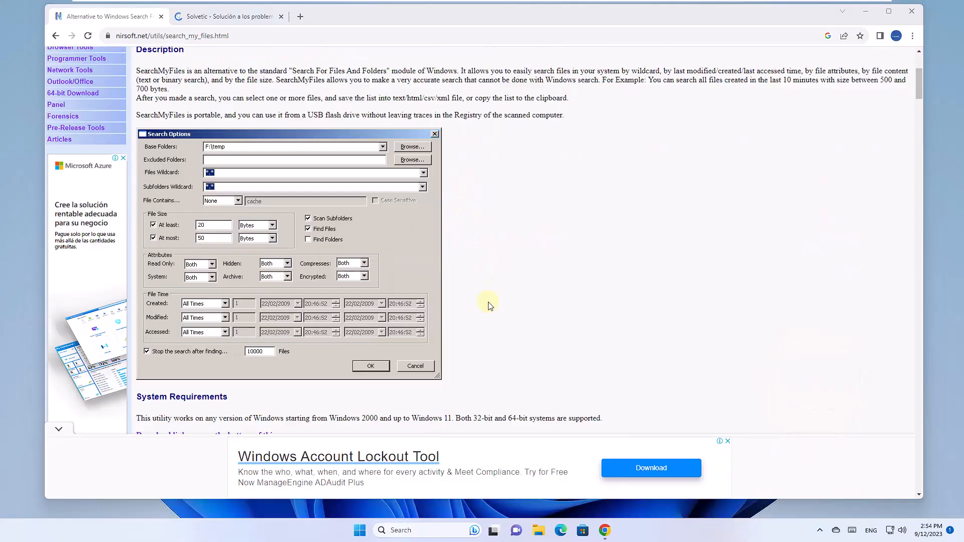
scroll(494, 305, "down", 20)
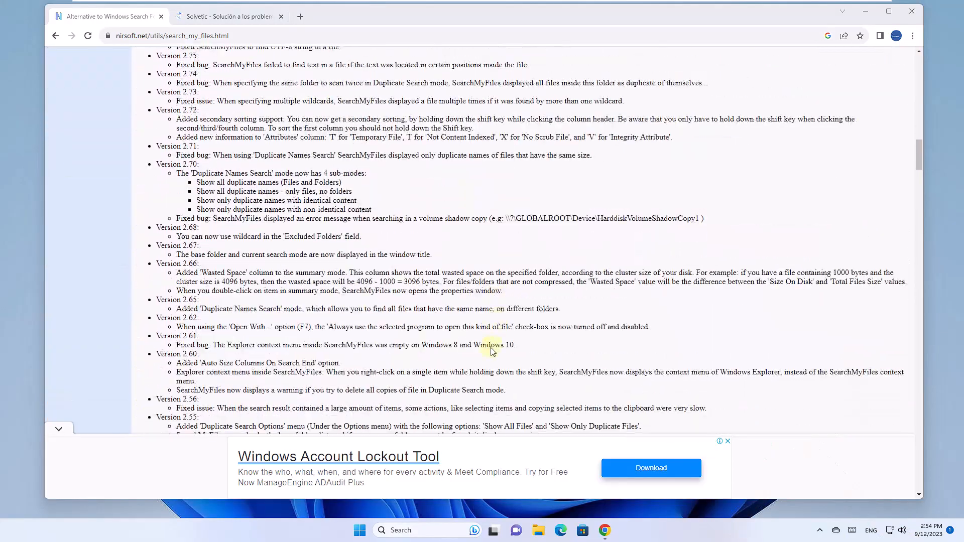
scroll(486, 289, "down", 20)
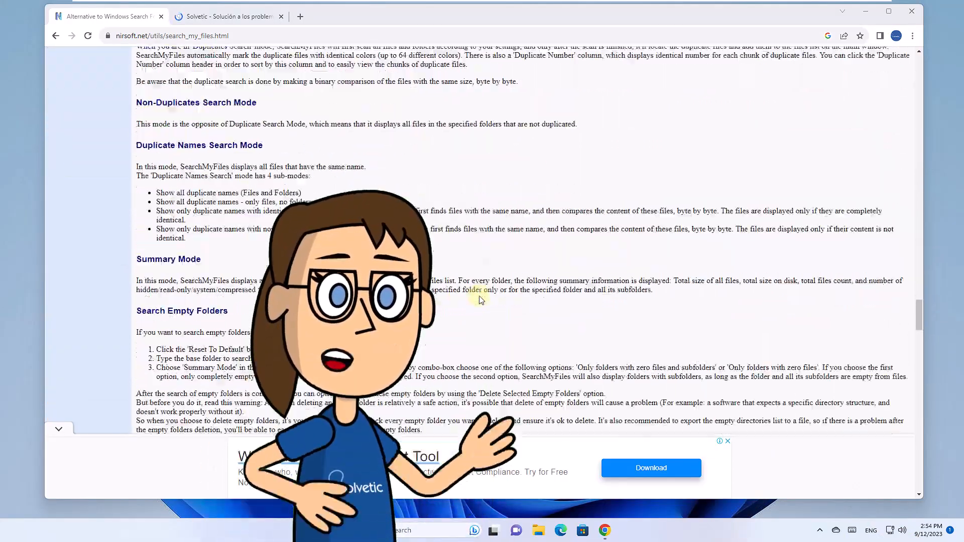
scroll(498, 291, "down", 20)
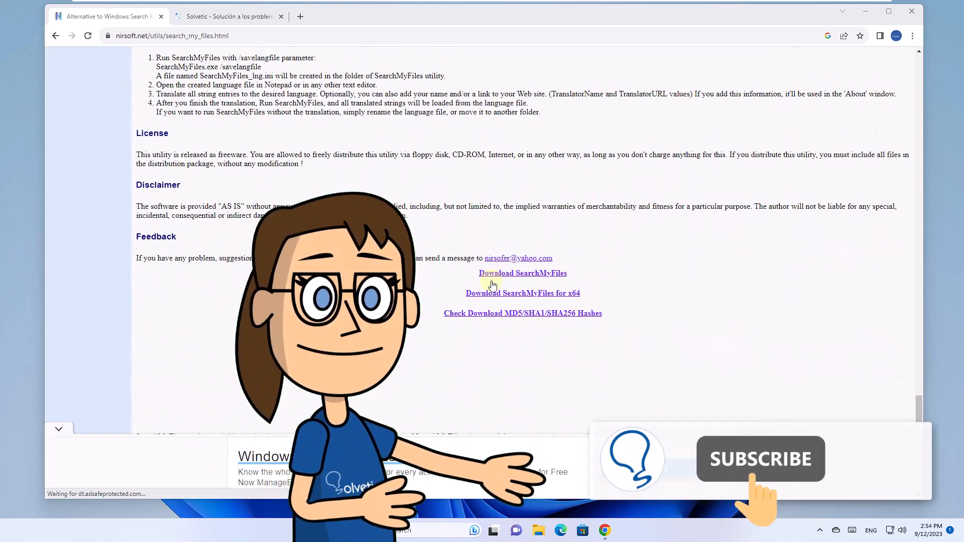
left_click(514, 285)
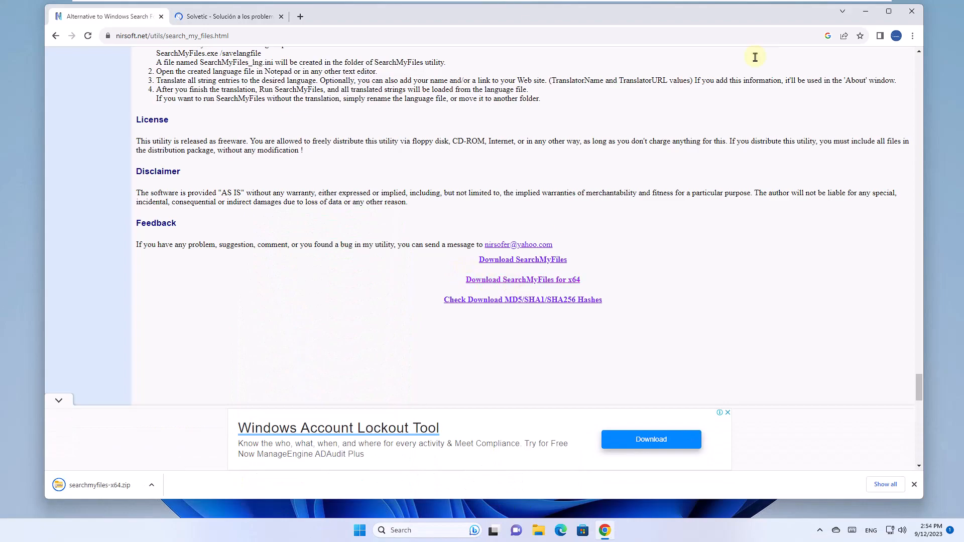
left_click(865, 11)
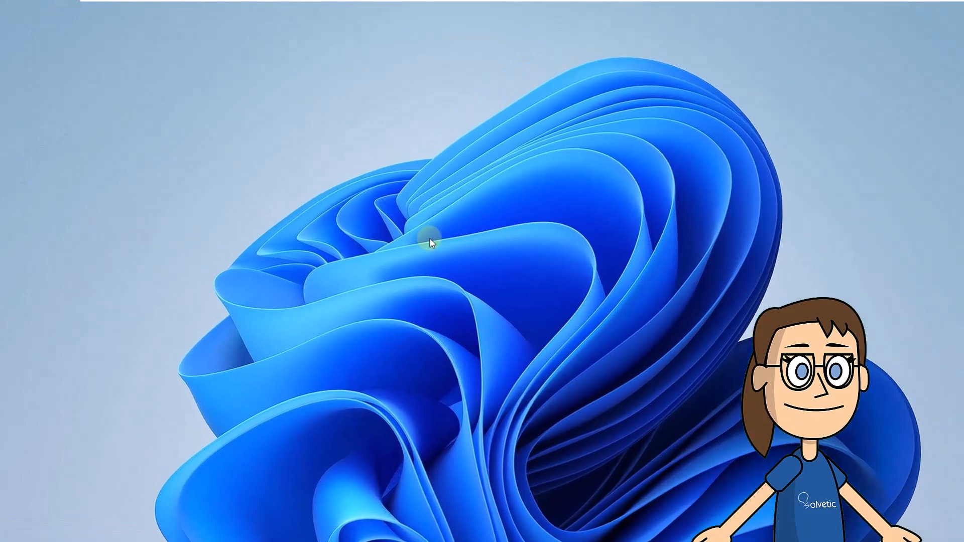
Open the Downloads folder in File Explorer and extract the searchmyfiles-x64 archive to the suggested destination folder
key("super+e")
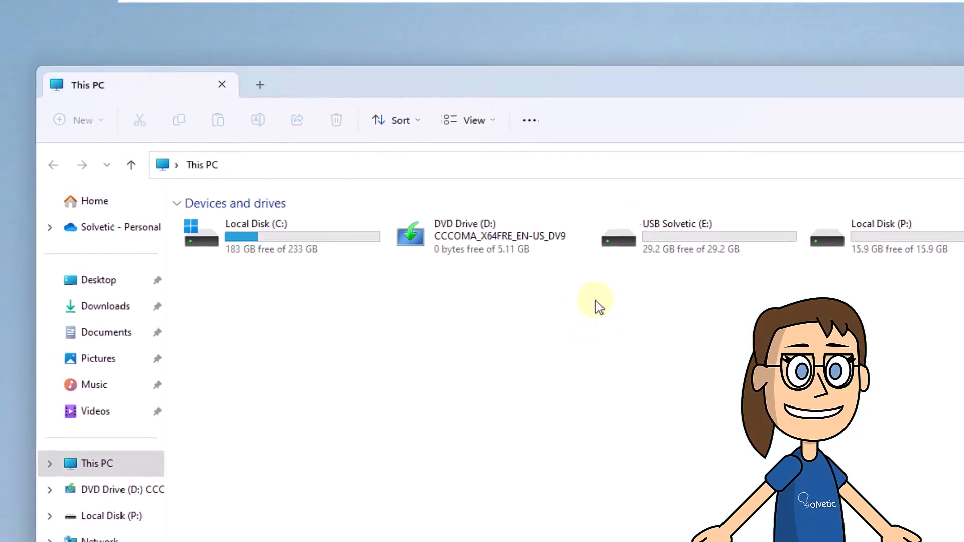
left_click(98, 323)
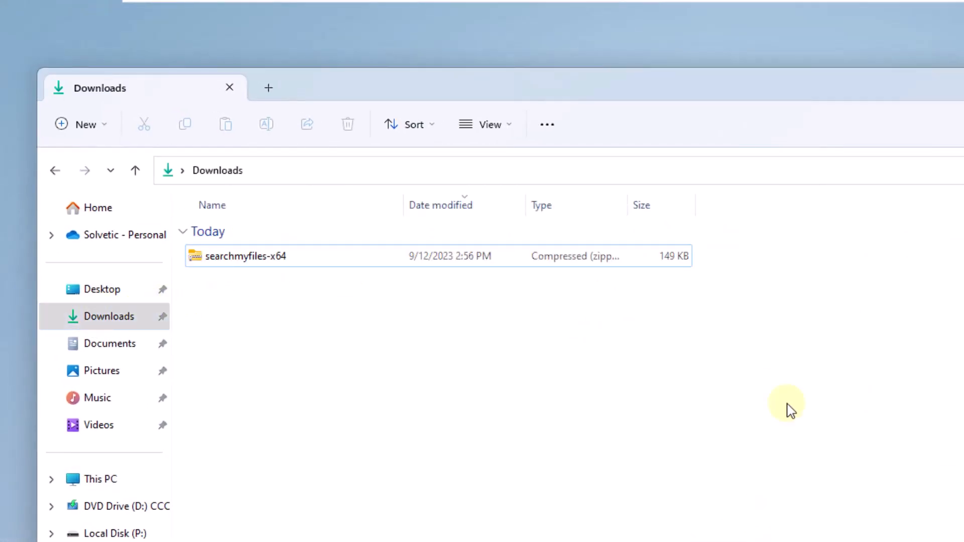
left_click(337, 270)
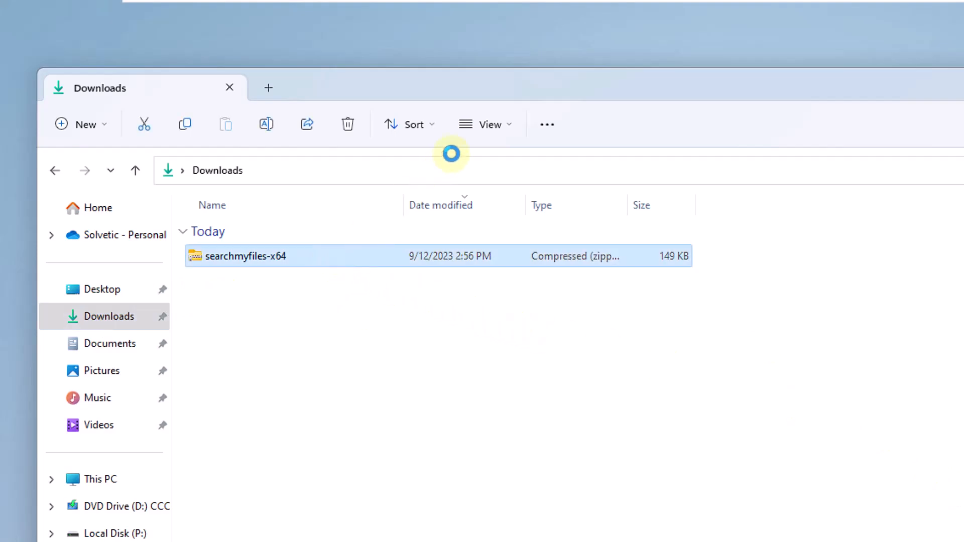
left_click(588, 126)
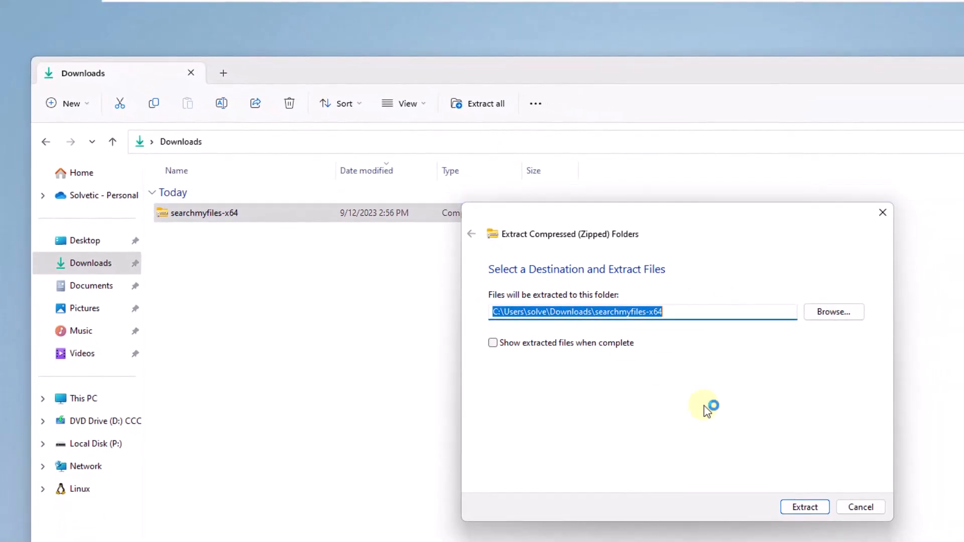
left_click(792, 506)
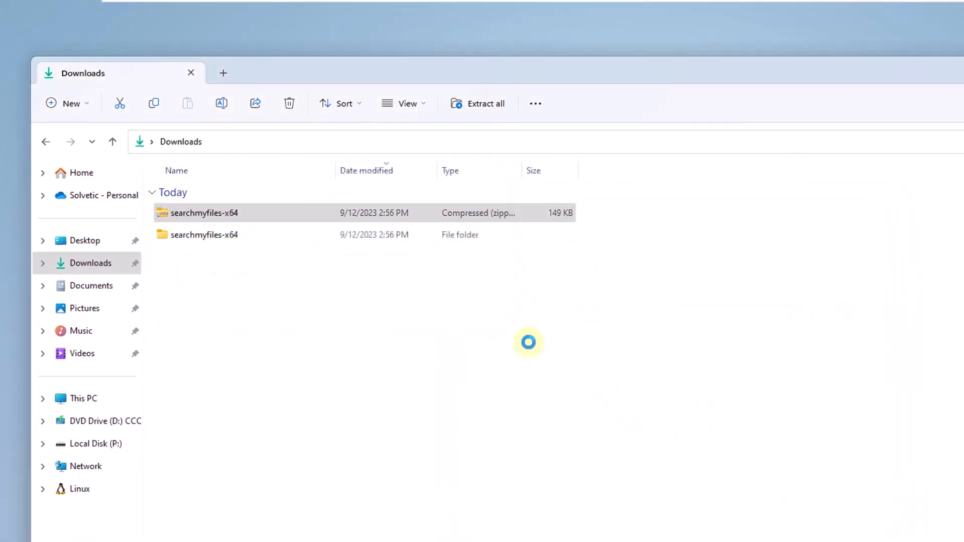
Launch the SearchMyFiles application from the extracted searchmyfiles-x64 folder and minimize the folder window
double_click(223, 240)
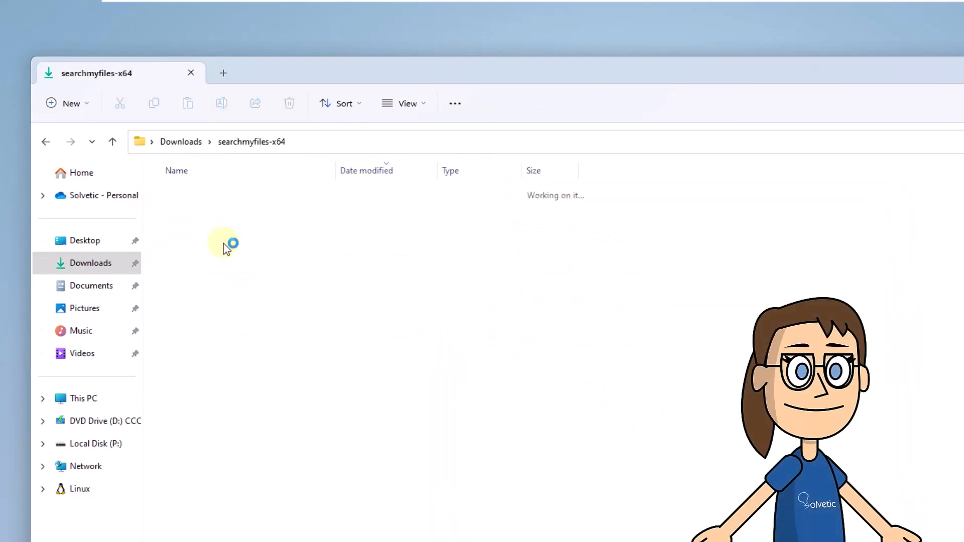
left_click(227, 259)
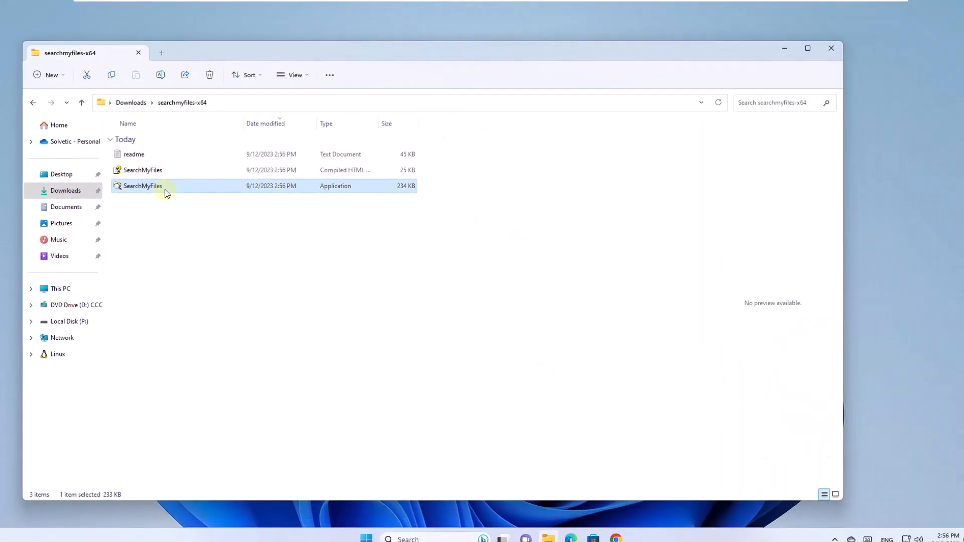
double_click(165, 188)
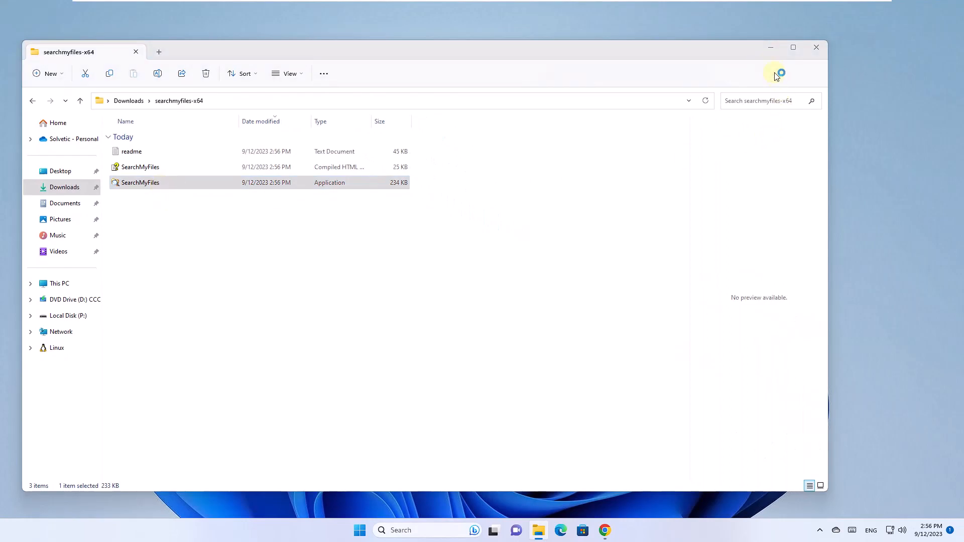
left_click(772, 48)
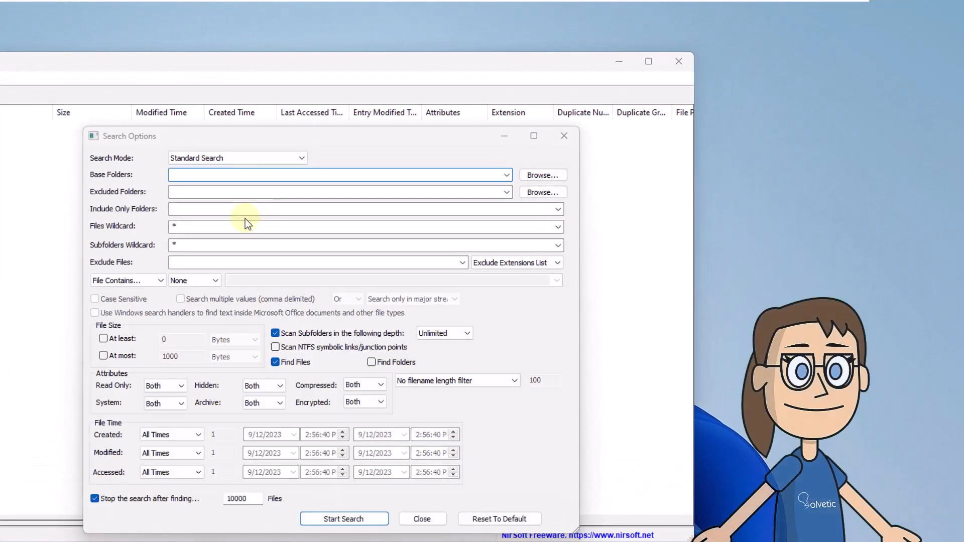
Set the search mode to Duplicates Search with P:\Solvetic as the base folder, and start the search
left_click(300, 159)
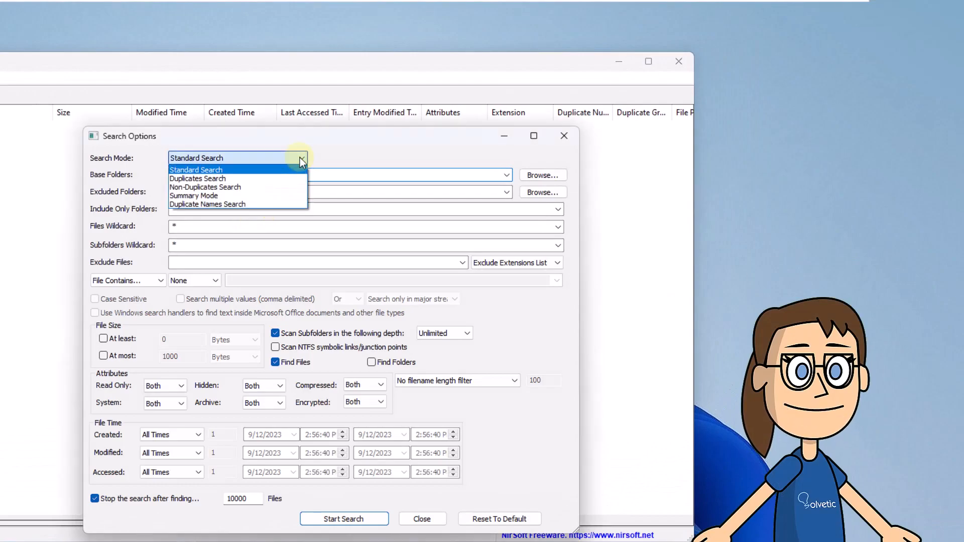
left_click(287, 179)
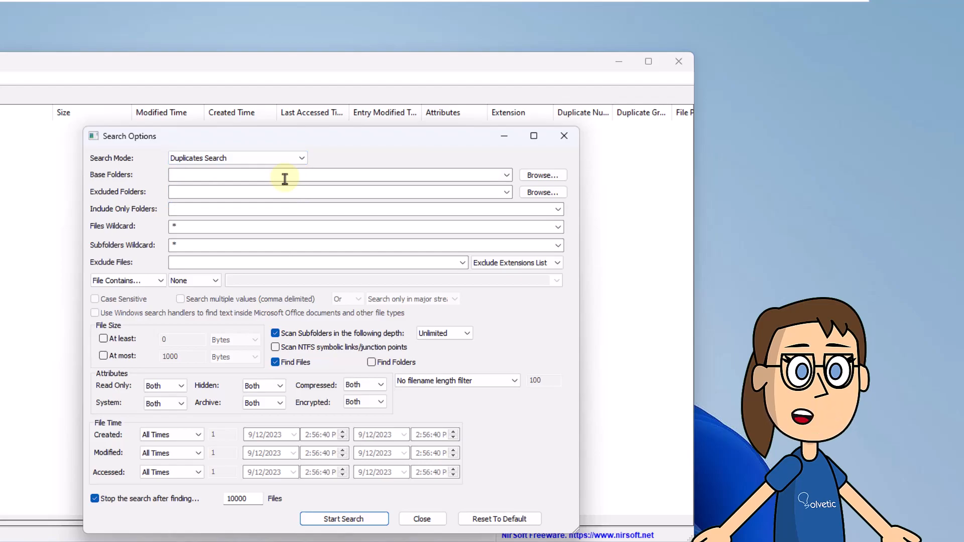
left_click(544, 175)
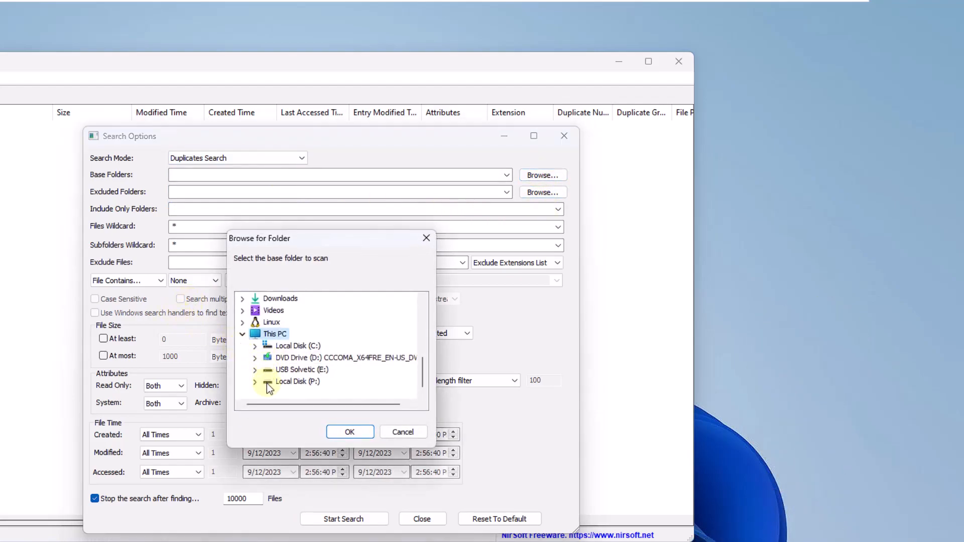
left_click(255, 382)
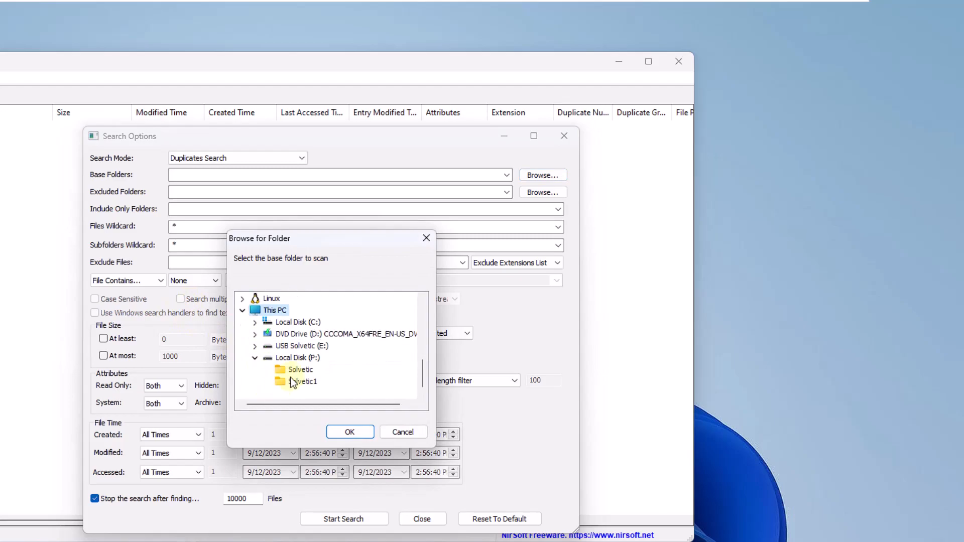
left_click(337, 431)
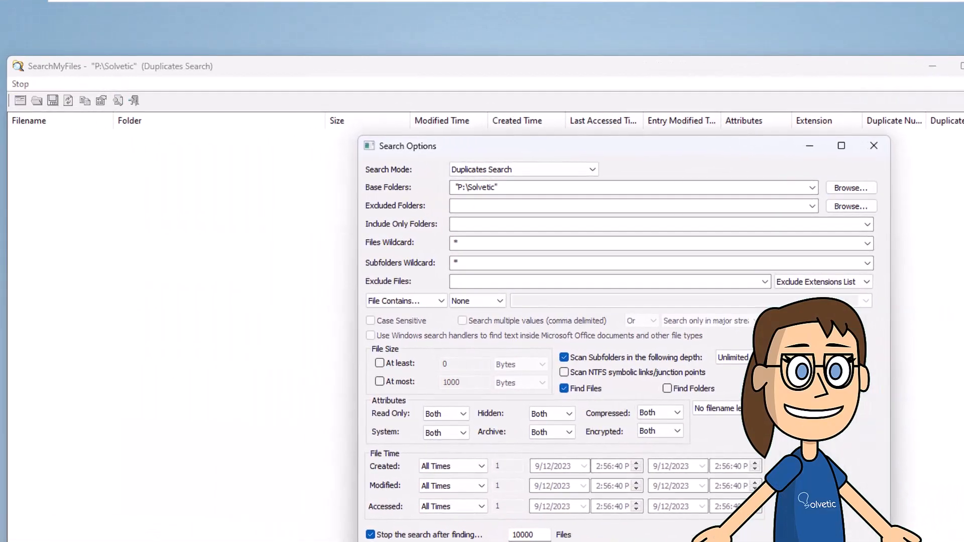
left_click(487, 536)
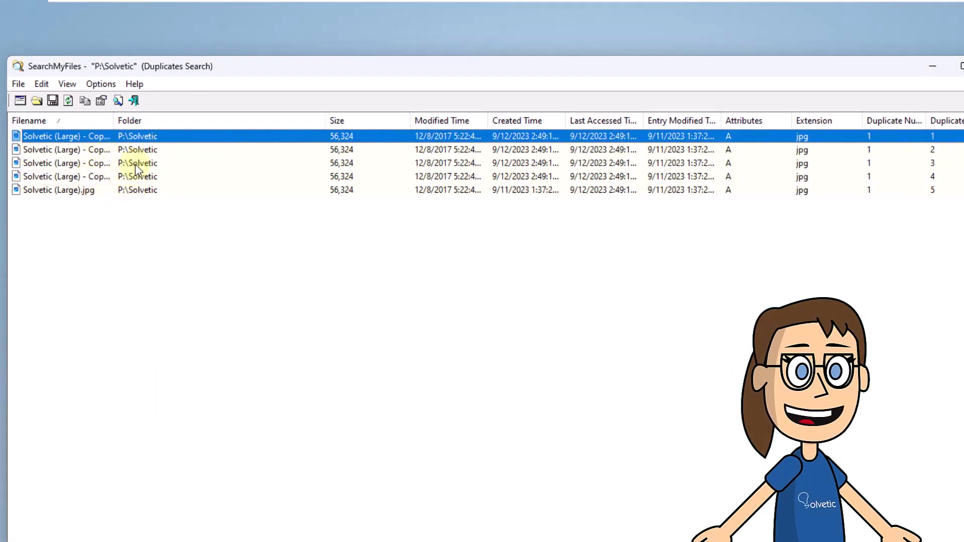
Permanently delete the second through fourth duplicates in the results list, confirming the deletion, and close SearchMyFiles with its search options
left_click(95, 140)
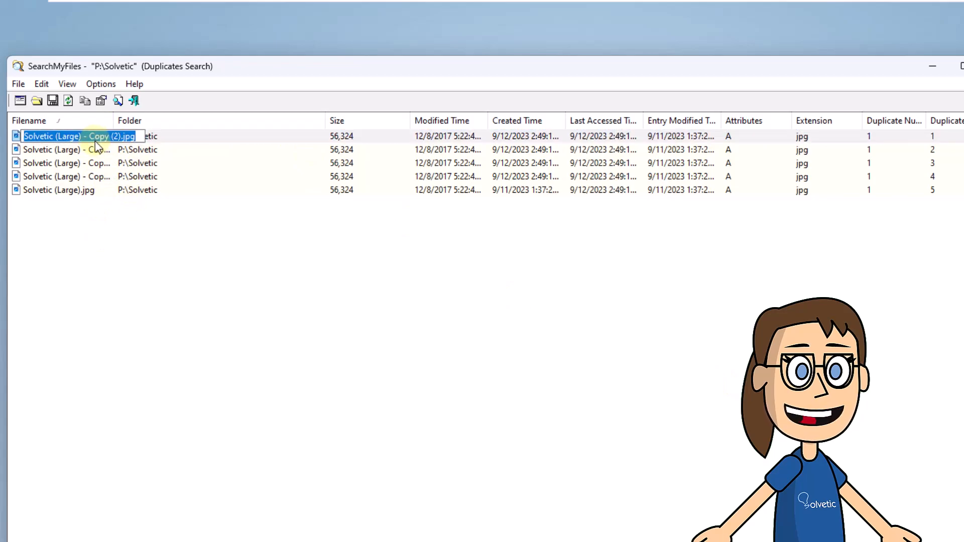
left_click(95, 173)
key("shift+Up")
key("shift+Up")
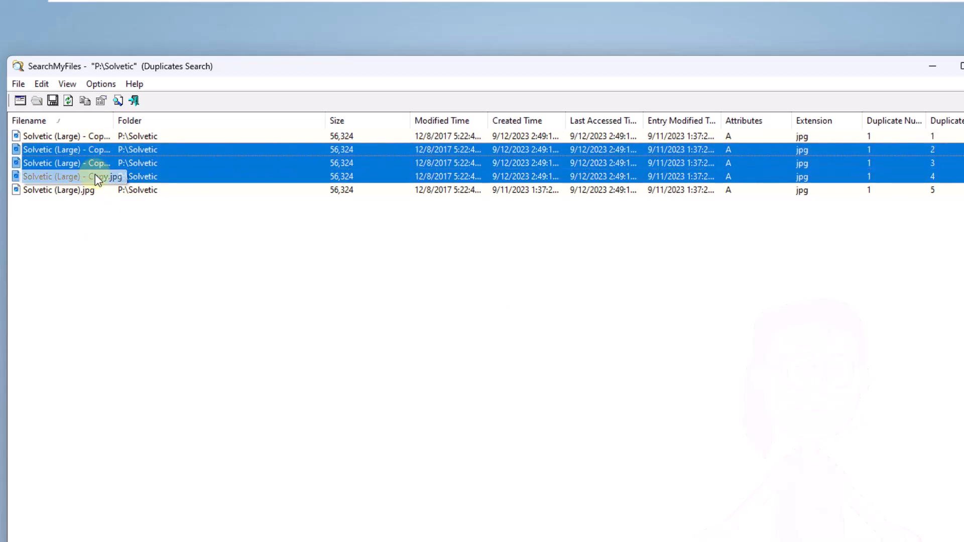
left_click(19, 83)
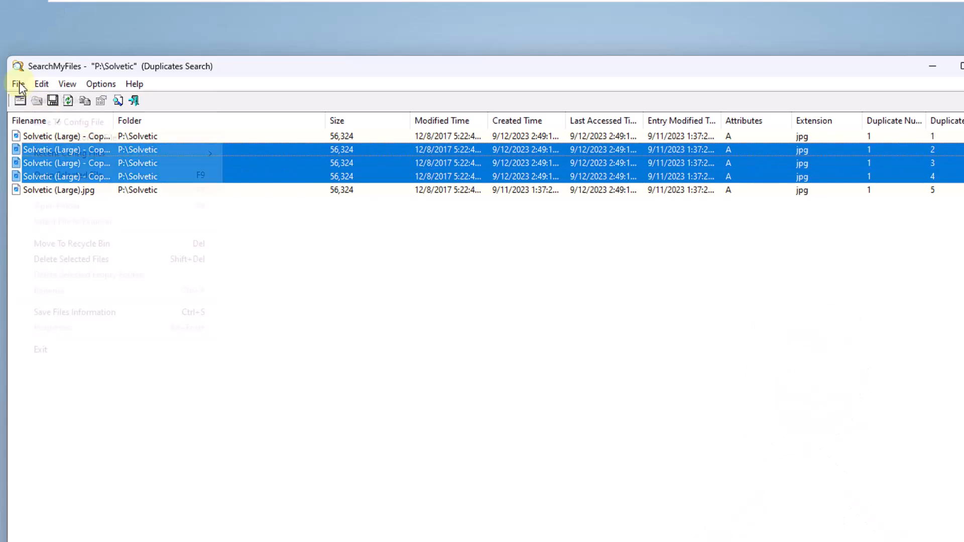
left_click(83, 260)
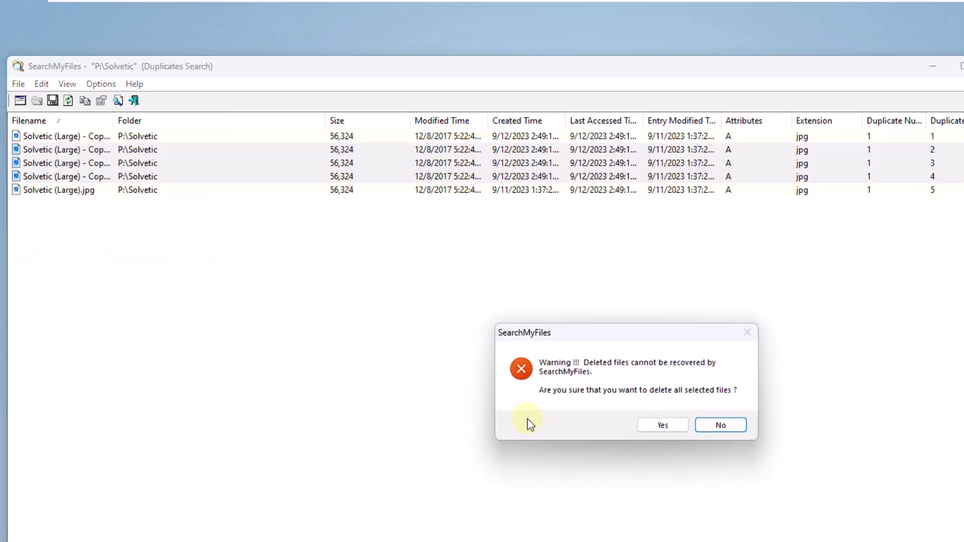
left_click(662, 426)
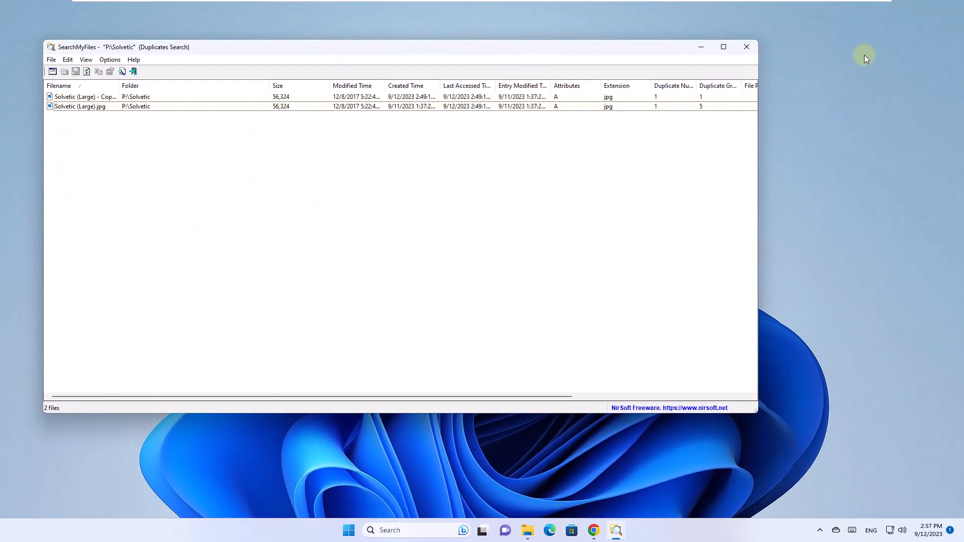
left_click(747, 48)
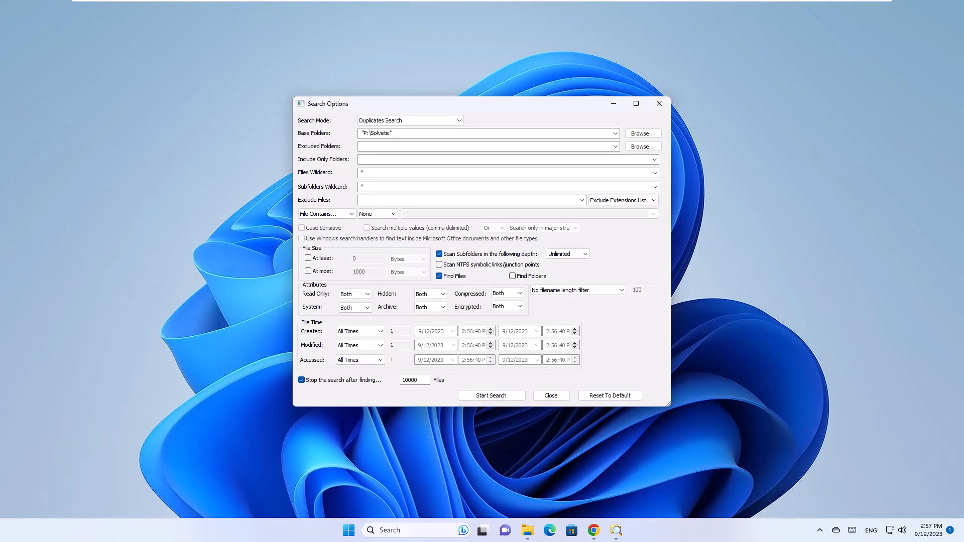
key("Escape")
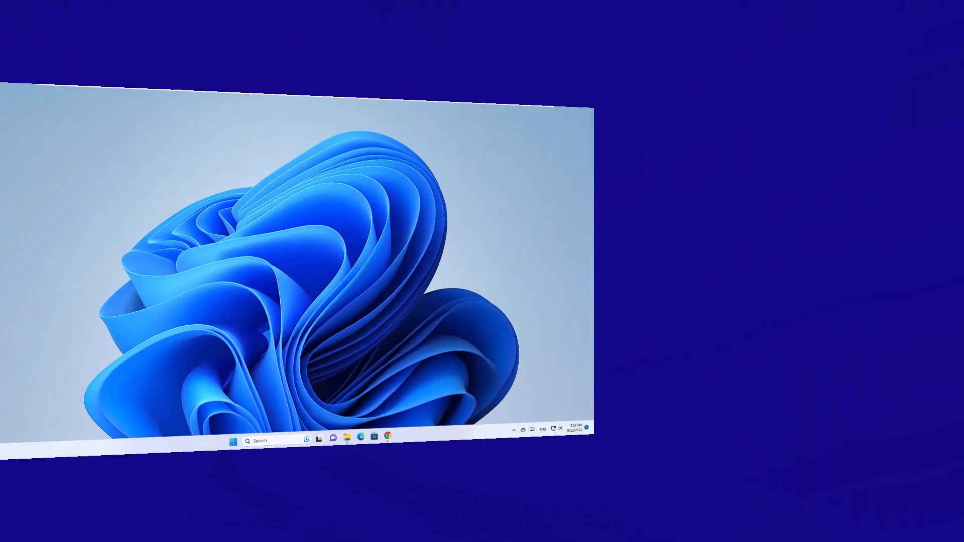